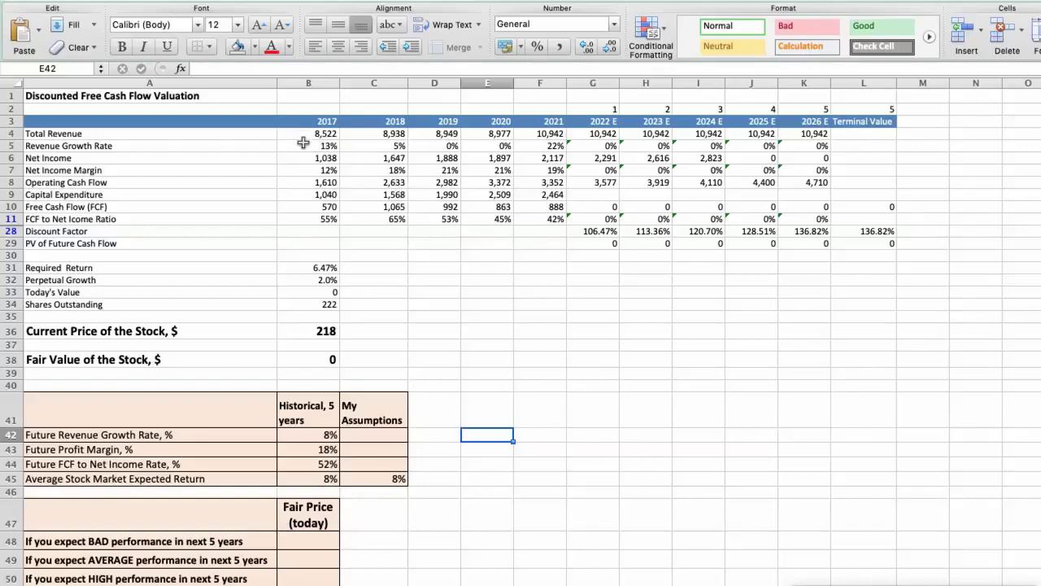
# Examine the revenue growth rates for 2017 to 2021 and the five-year historical average in the assumptions table
pyautogui.click(302, 146)
pyautogui.press('Right')
pyautogui.press('Right')
pyautogui.press('Right')
pyautogui.press('Right')
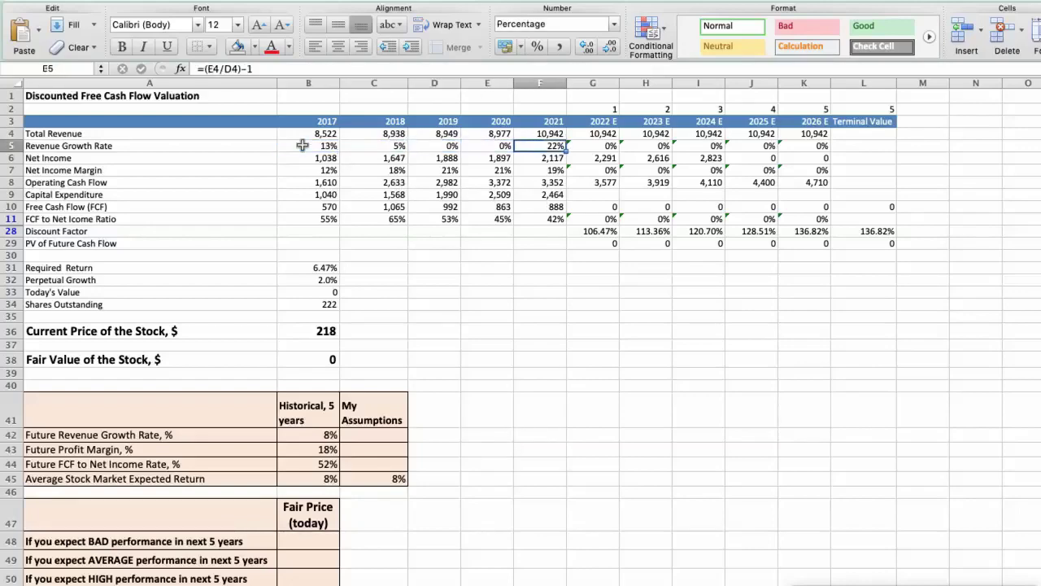
pyautogui.click(305, 431)
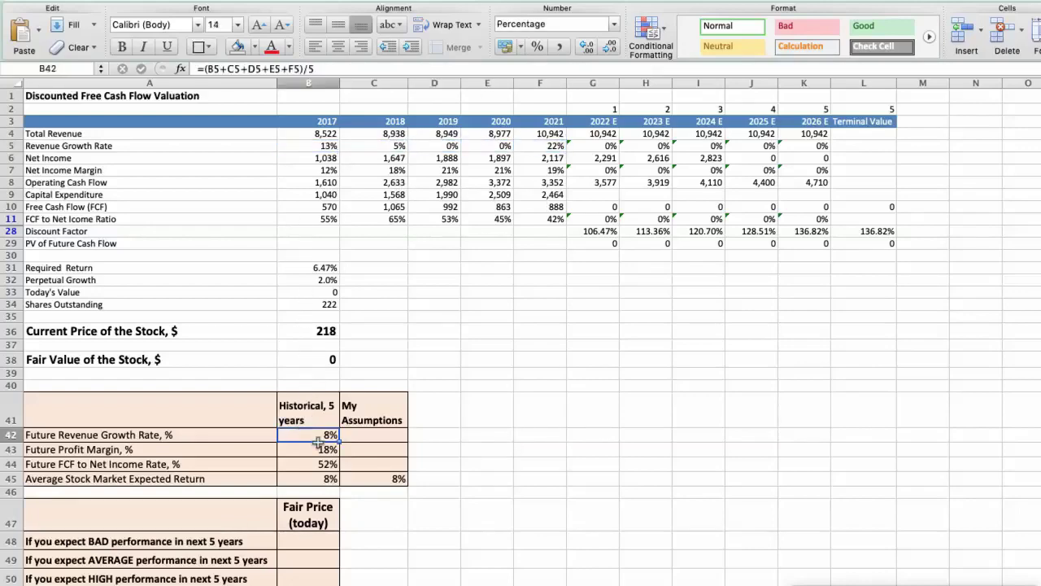
# Examine the net income margins for 2017 to 2021 and the historical average beside Future Profit Margin
pyautogui.click(295, 172)
pyautogui.press('Right')
pyautogui.press('Right')
pyautogui.press('Right')
pyautogui.press('Right')
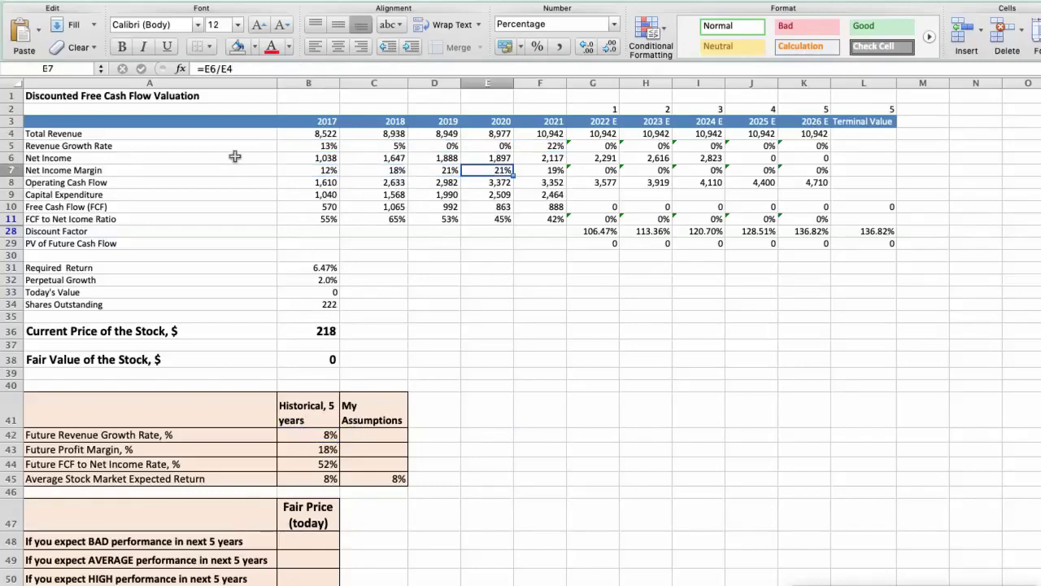
pyautogui.click(309, 444)
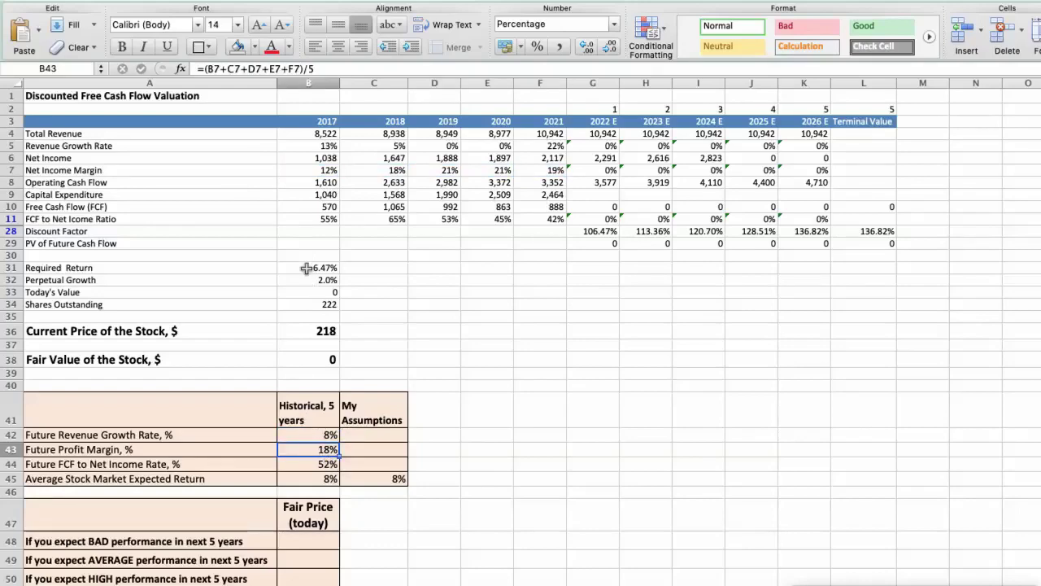
# Examine the 2017 to 2021 FCF to Net Income ratios, their historical average and the average stock market expected return
pyautogui.click(303, 219)
pyautogui.press('Right')
pyautogui.press('Right')
pyautogui.press('Right')
pyautogui.press('Right')
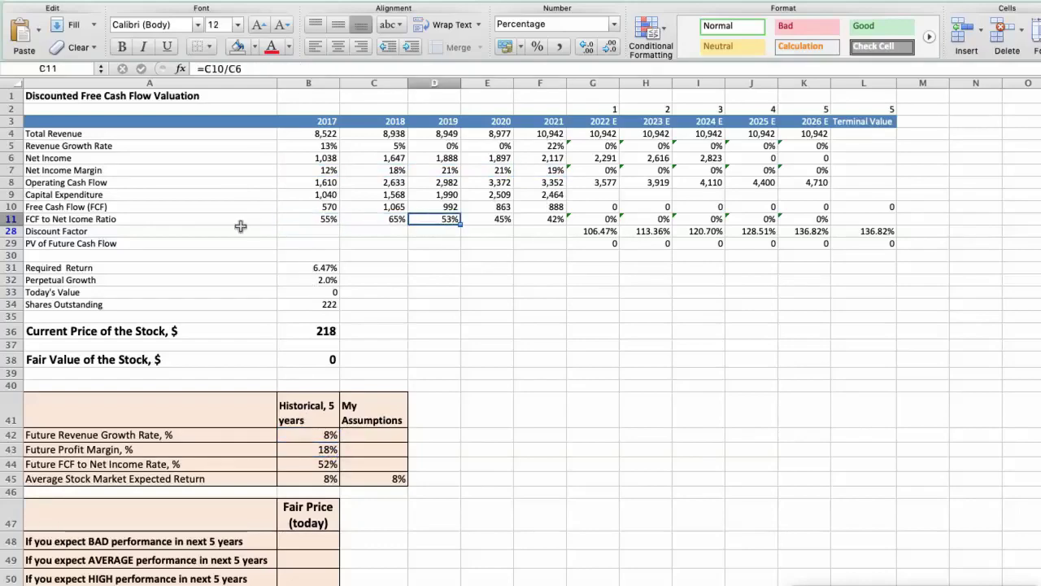
pyautogui.click(307, 464)
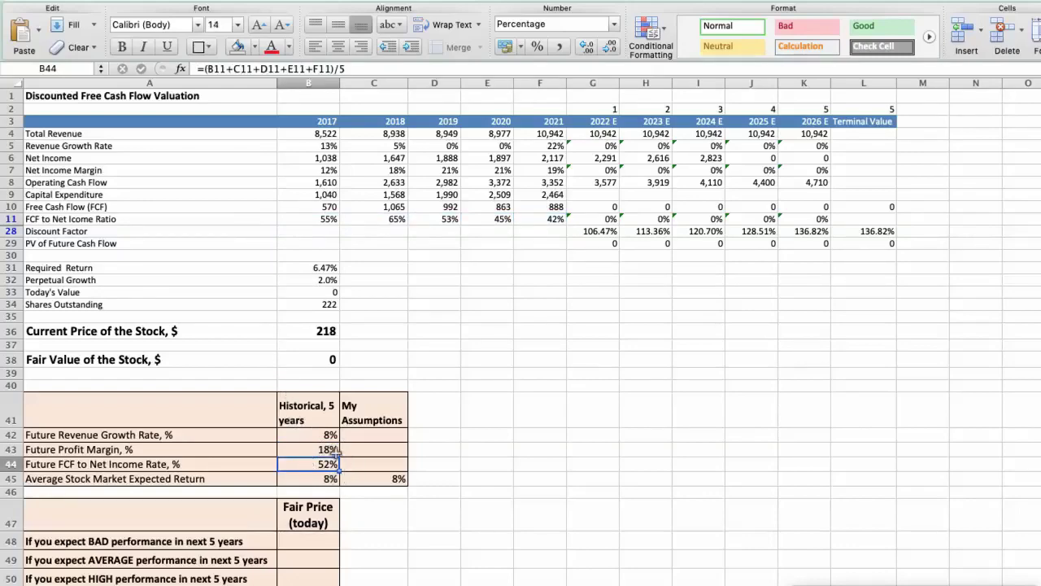
pyautogui.click(301, 479)
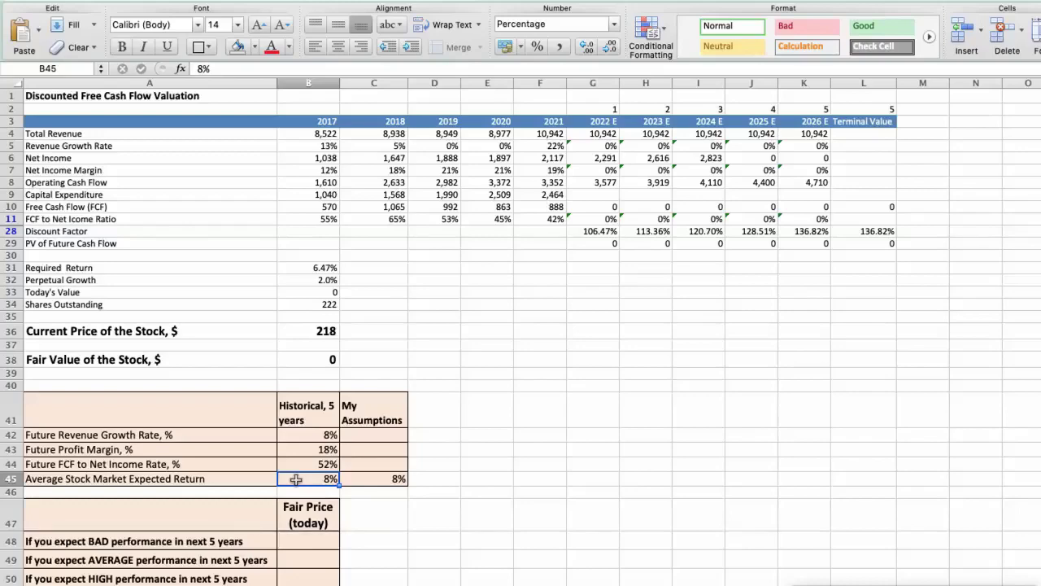
# Under My Assumptions, set future revenue growth to 4%, profit margin to 14% and FCF to net income rate to 40%
pyautogui.click(367, 437)
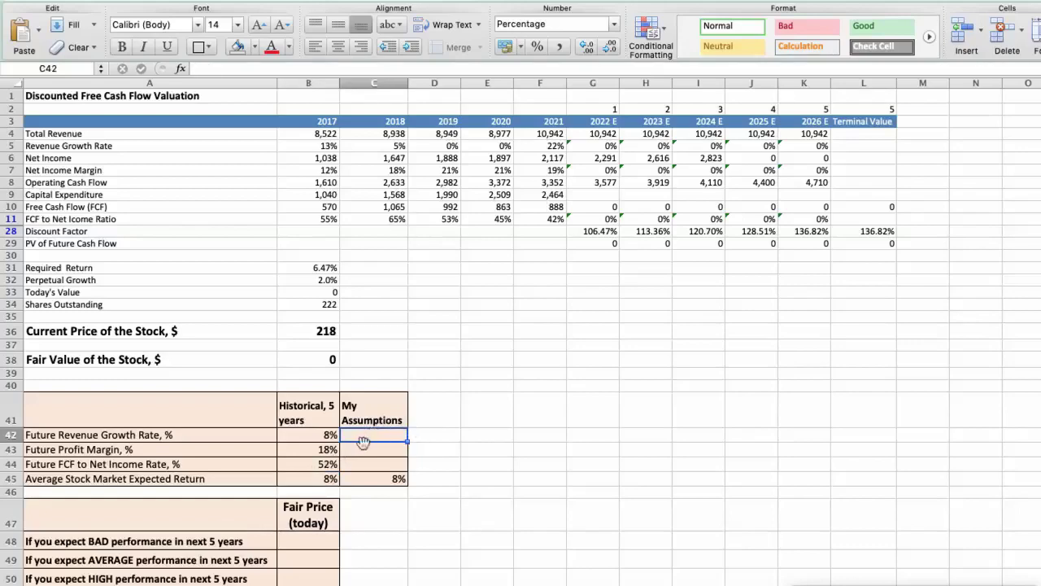
pyautogui.write('4')
pyautogui.press('Return')
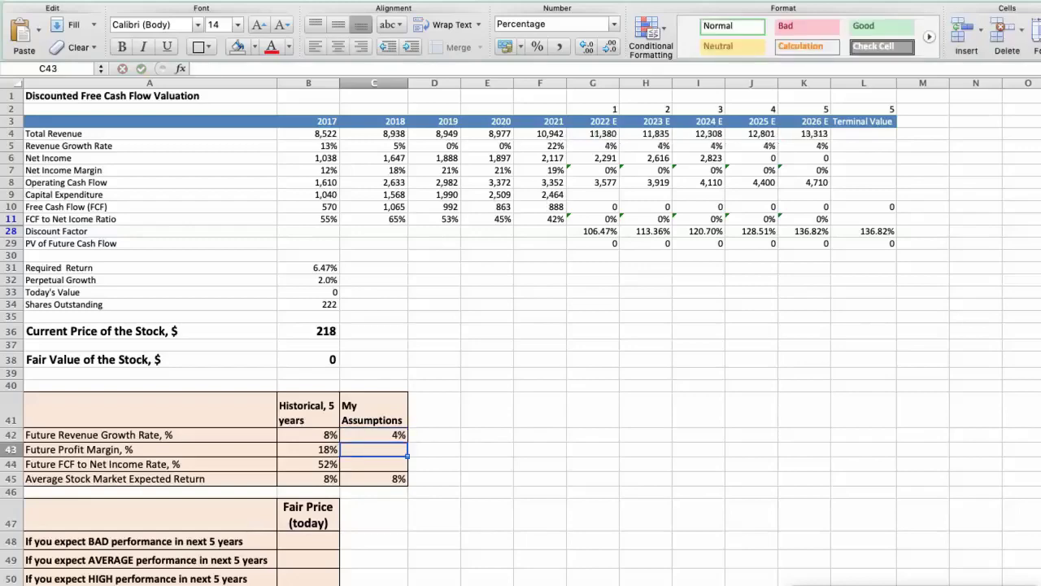
pyautogui.write('14')
pyautogui.press('Return')
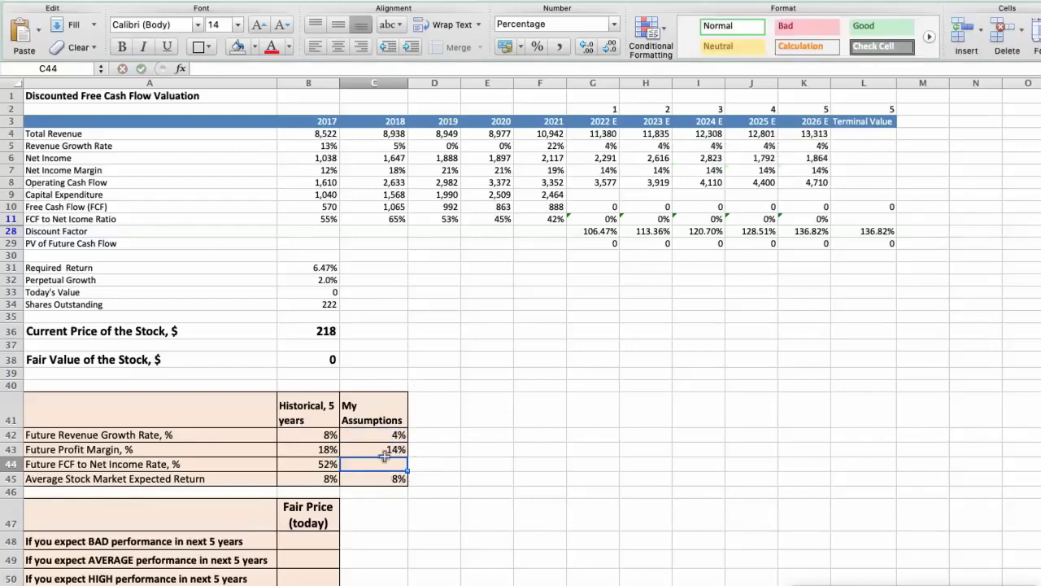
pyautogui.press('F2')
pyautogui.write('40')
pyautogui.press('Return')
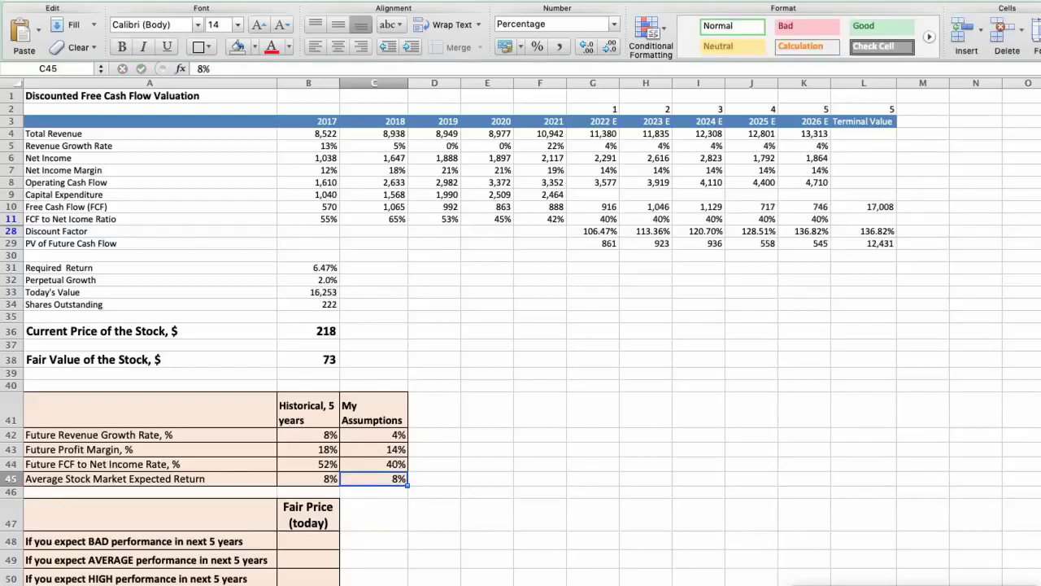
# Check the calculated fair value of the stock and record 73 as the fair price for BAD performance
pyautogui.click(302, 360)
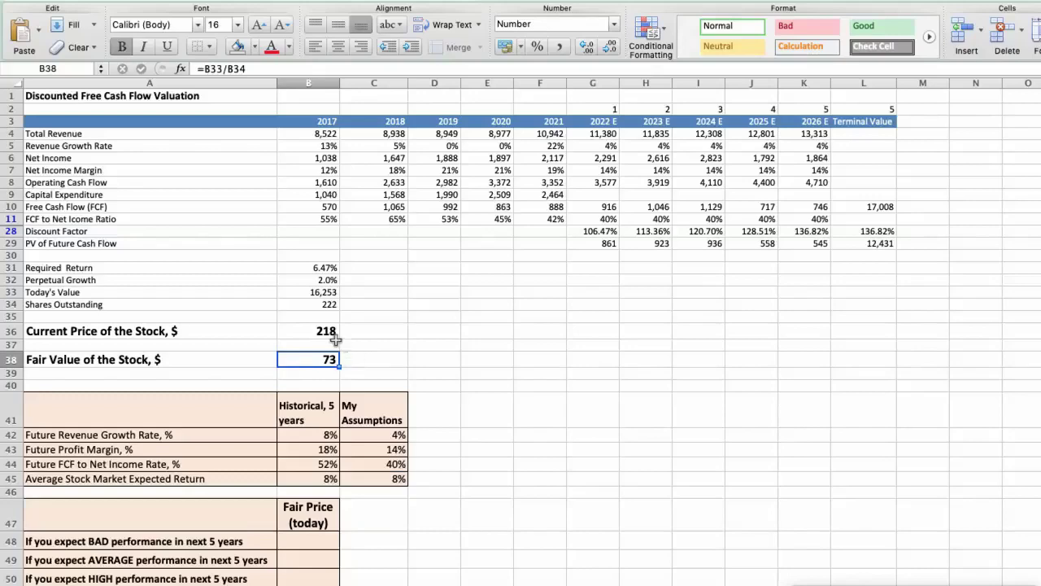
pyautogui.scroll(-3, 301, 379)
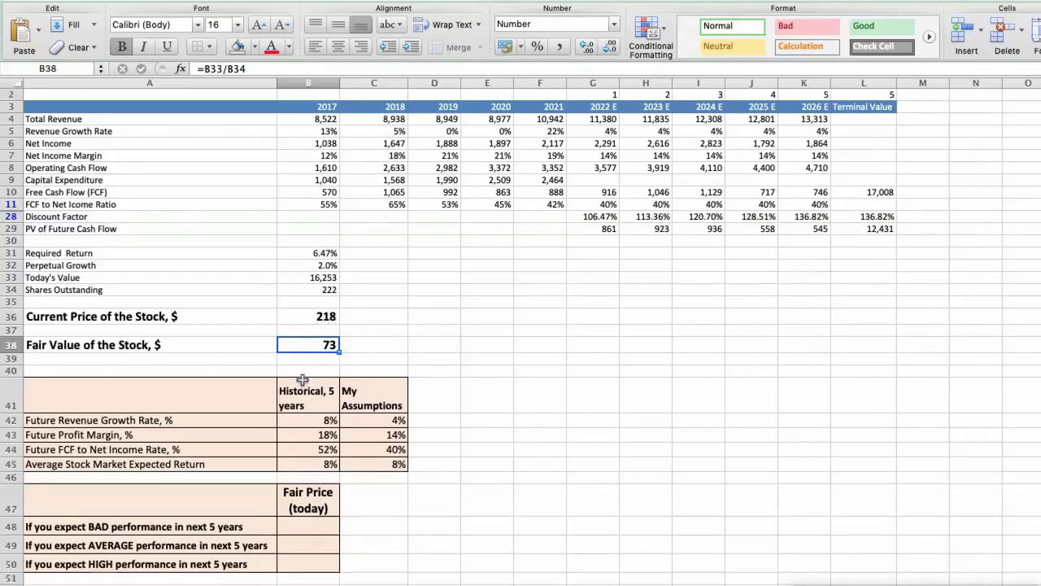
pyautogui.click(314, 504)
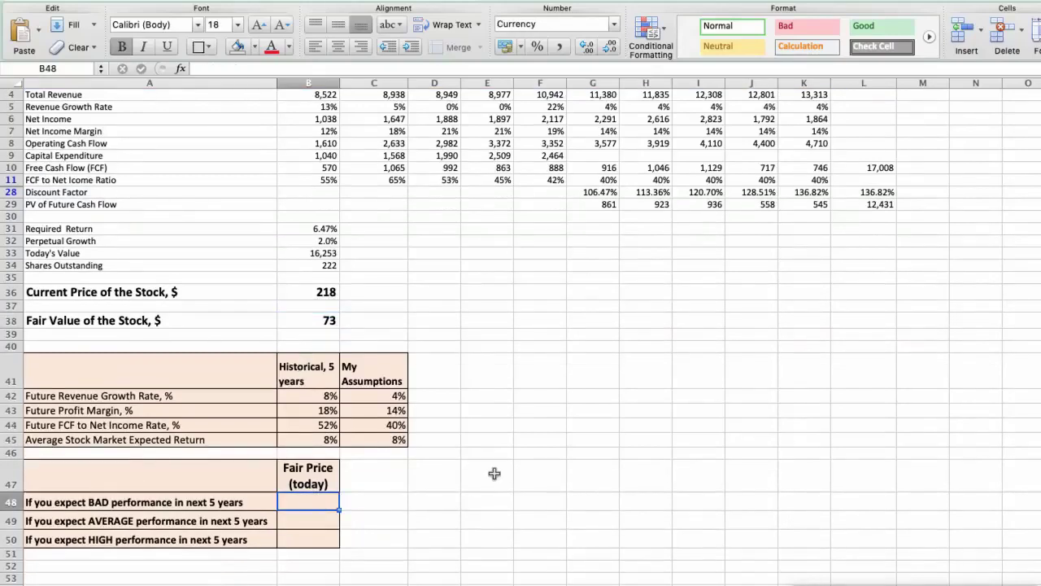
pyautogui.write('73')
pyautogui.press('Return')
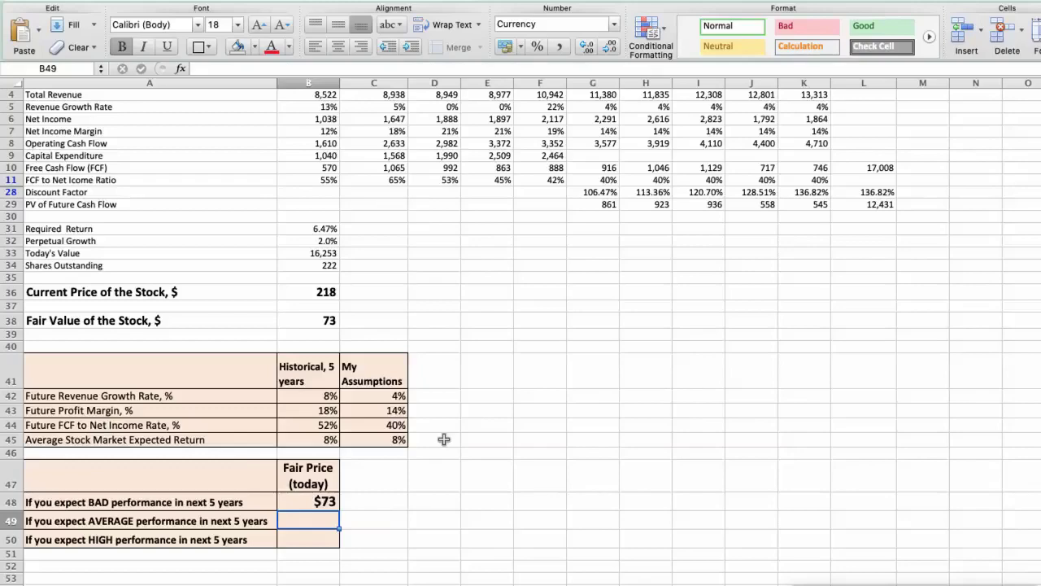
# Change My Assumptions to 6% revenue growth, 16% profit margin and 50% FCF to net income rate
pyautogui.click(404, 397)
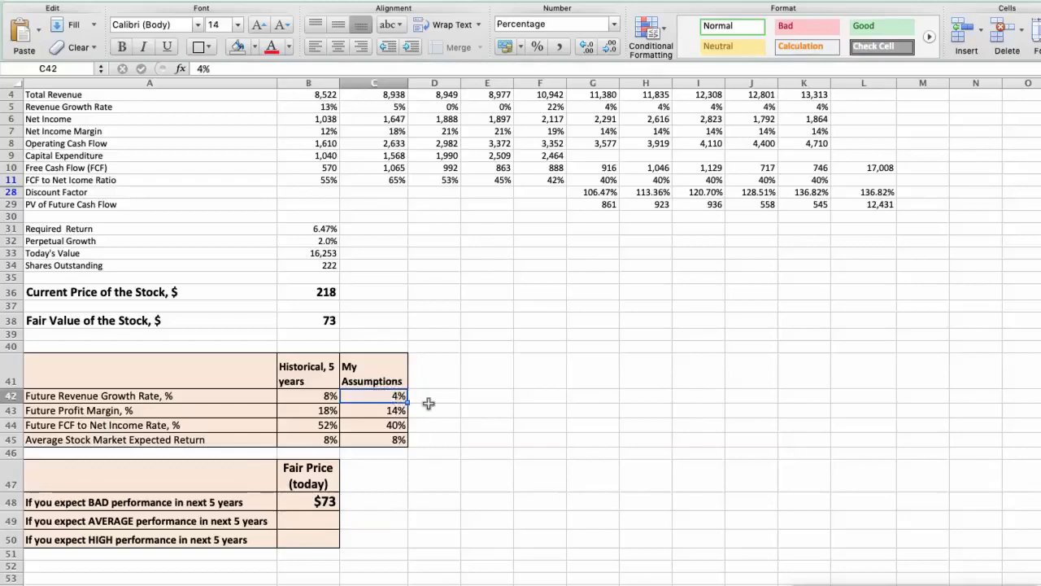
pyautogui.write('6')
pyautogui.press('Return')
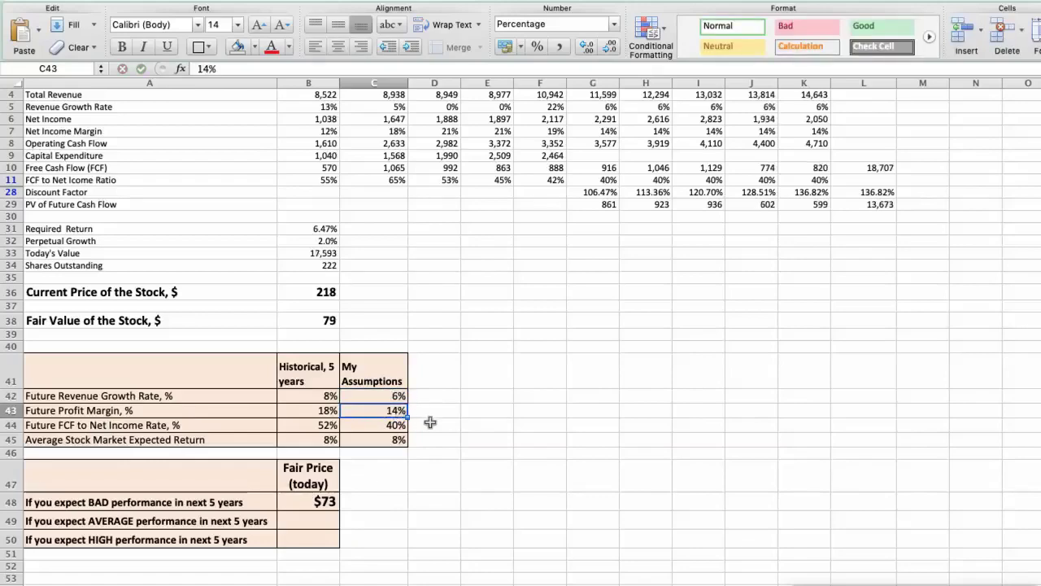
pyautogui.write('16')
pyautogui.press('Return')
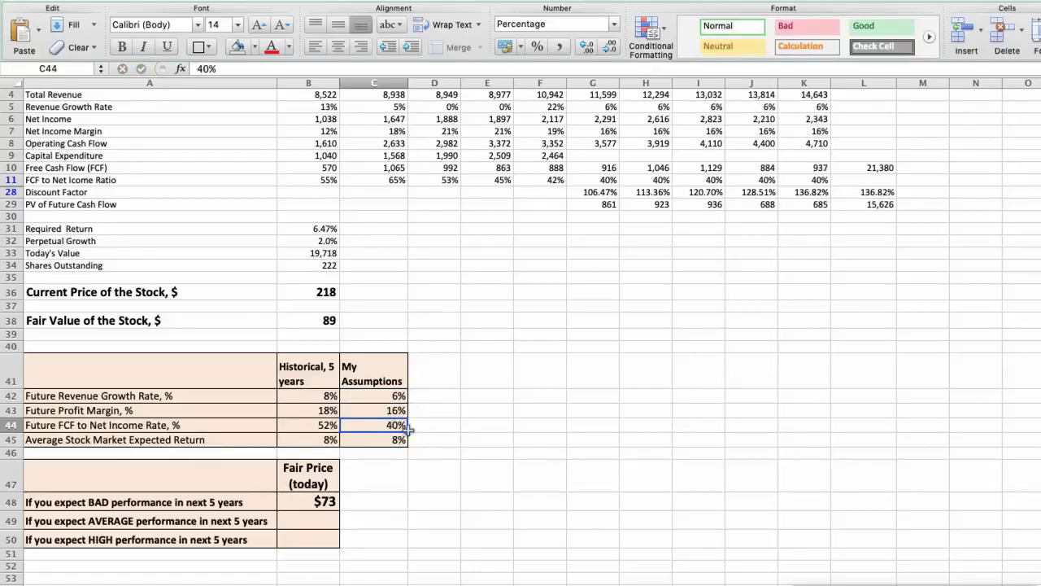
pyautogui.write('50')
pyautogui.press('Return')
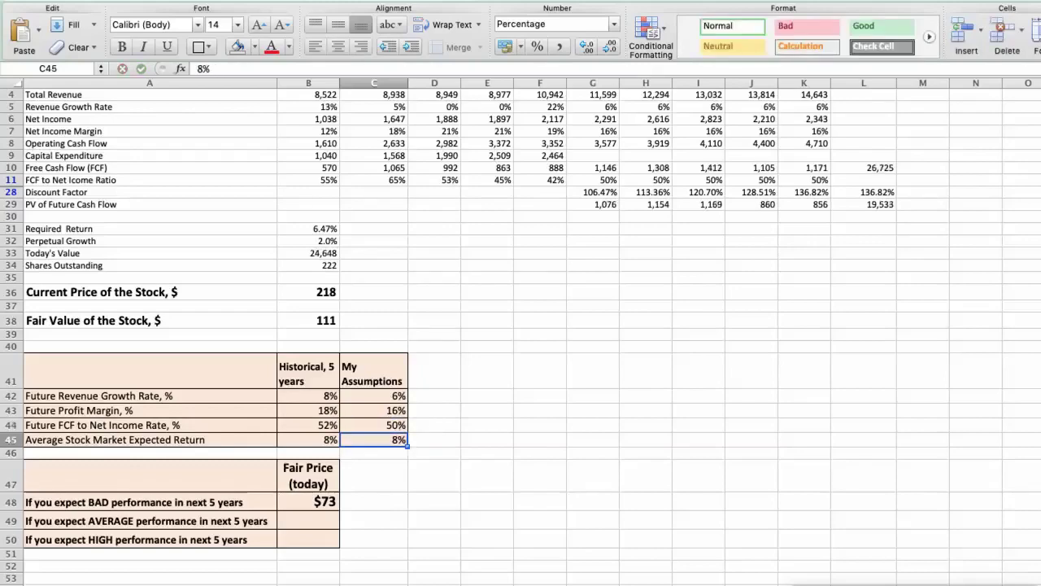
# Check the recalculated fair value of the stock and record 111 as the fair price for AVERAGE performance
pyautogui.click(301, 324)
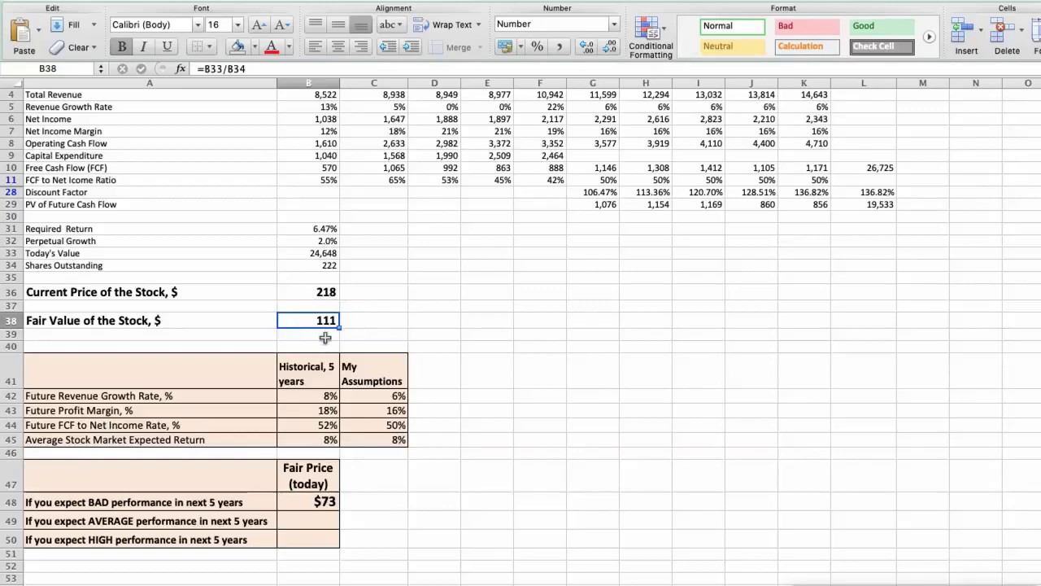
pyautogui.click(316, 518)
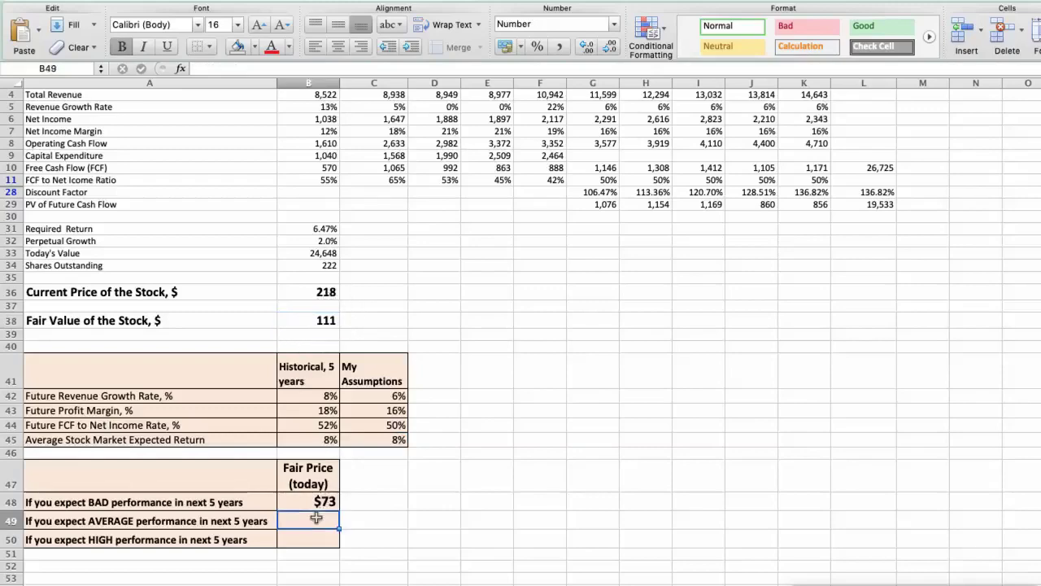
pyautogui.write('111')
pyautogui.press('Return')
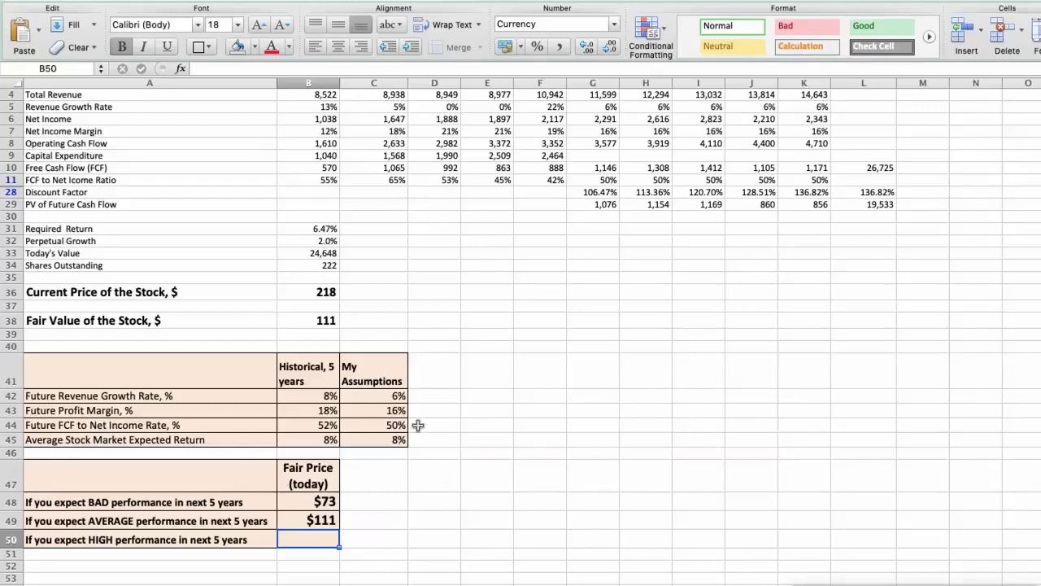
# Change My Assumptions to 8% revenue growth, 18% profit margin and 60% FCF to net income rate
pyautogui.click(400, 395)
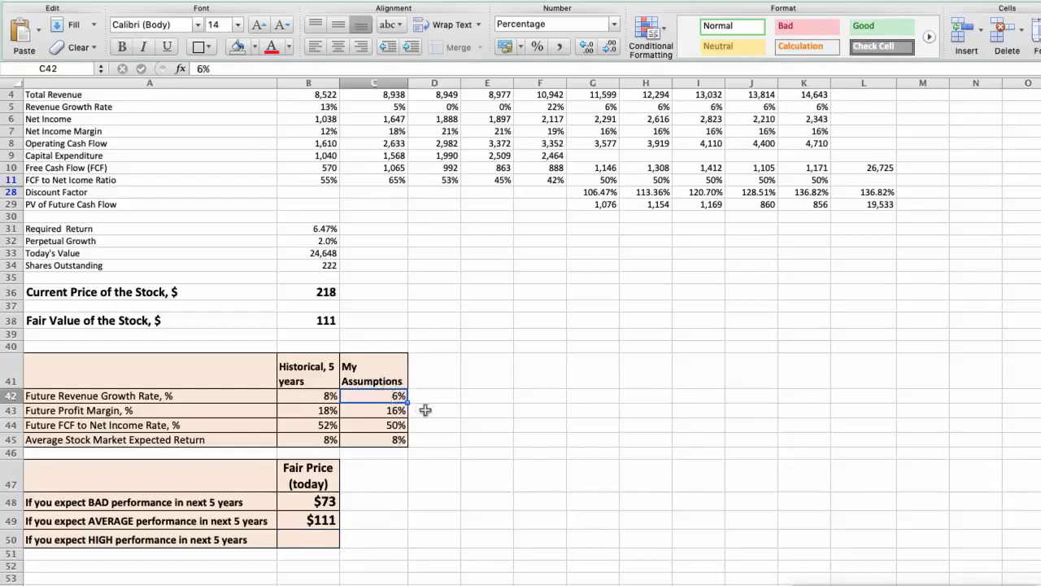
pyautogui.write('8')
pyautogui.press('Return')
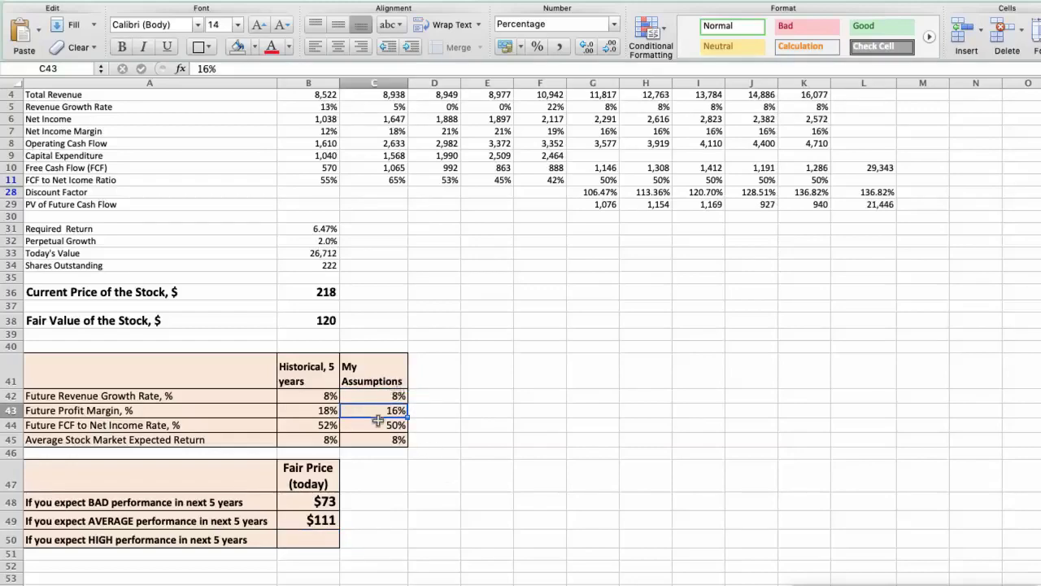
pyautogui.write('18')
pyautogui.press('Return')
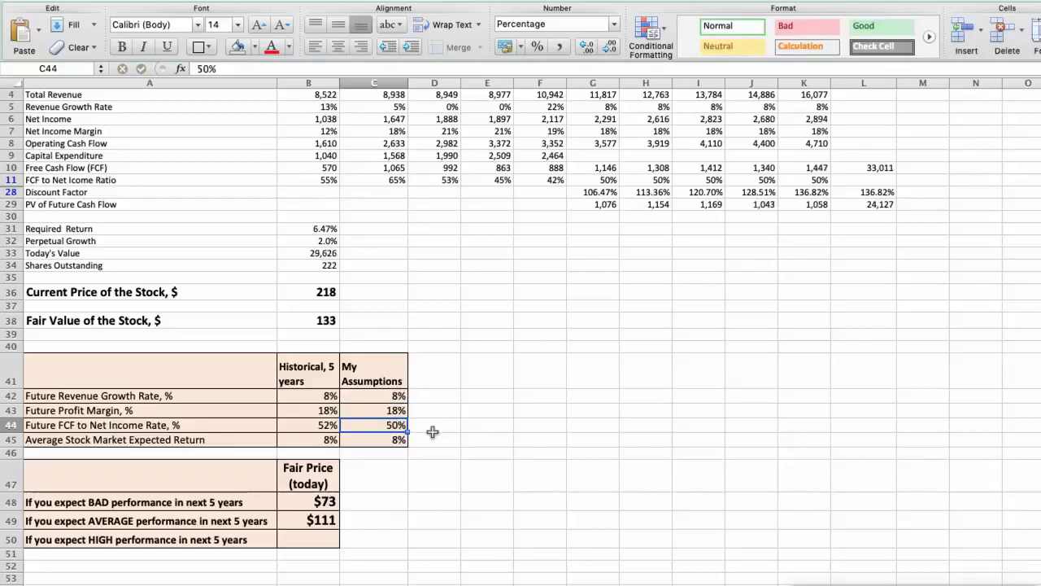
pyautogui.write('60')
pyautogui.press('Return')
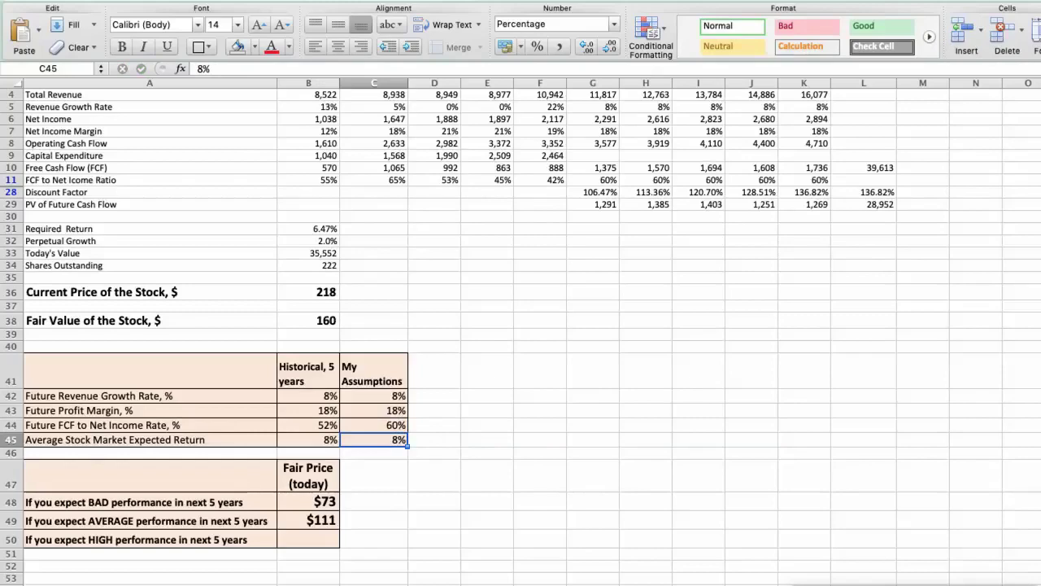
# Check the recalculated fair value of the stock and record 160 as the fair price for HIGH performance
pyautogui.click(310, 319)
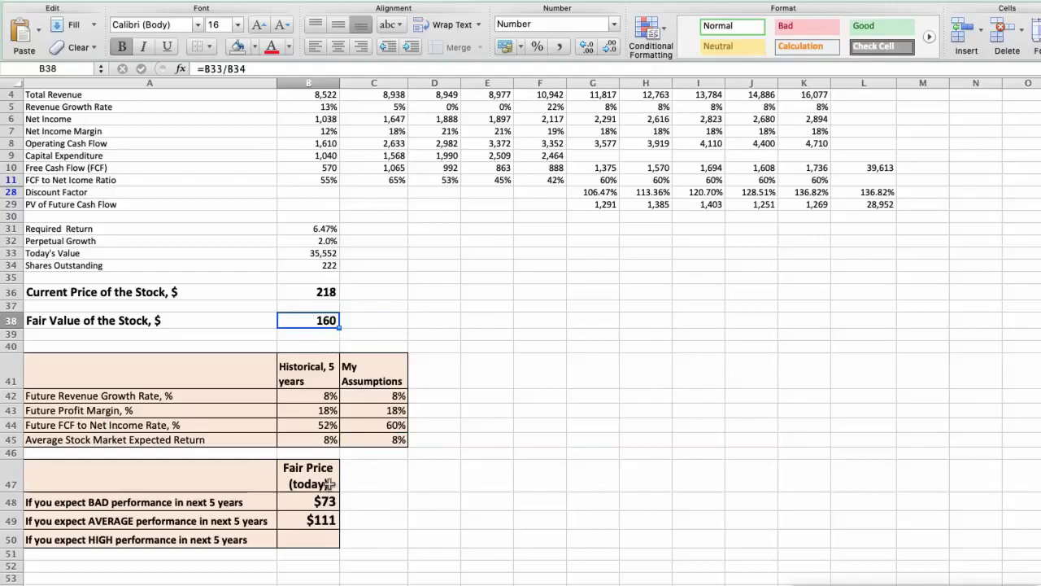
pyautogui.click(315, 542)
pyautogui.write('160')
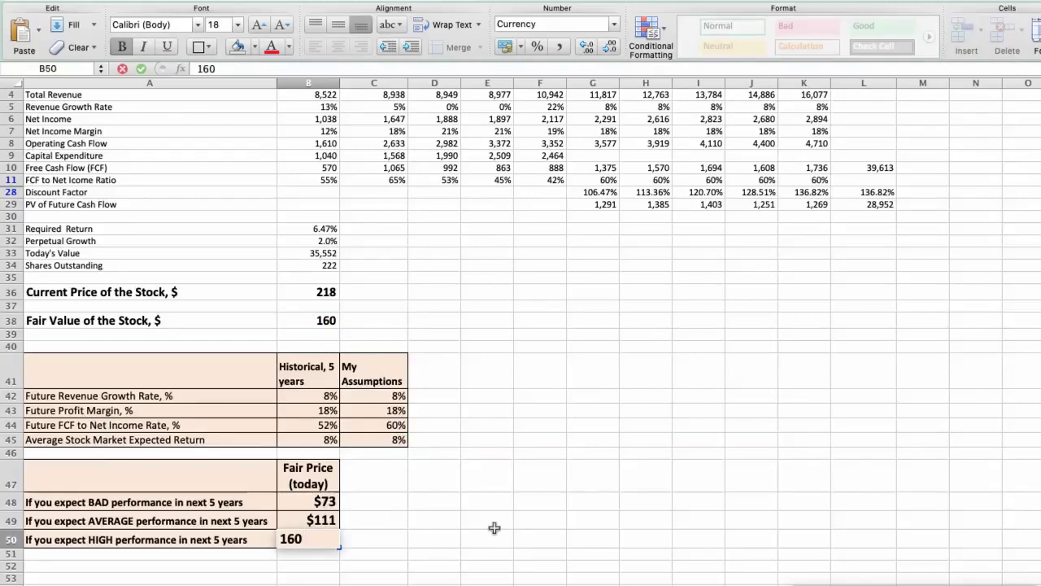
pyautogui.press('Return')
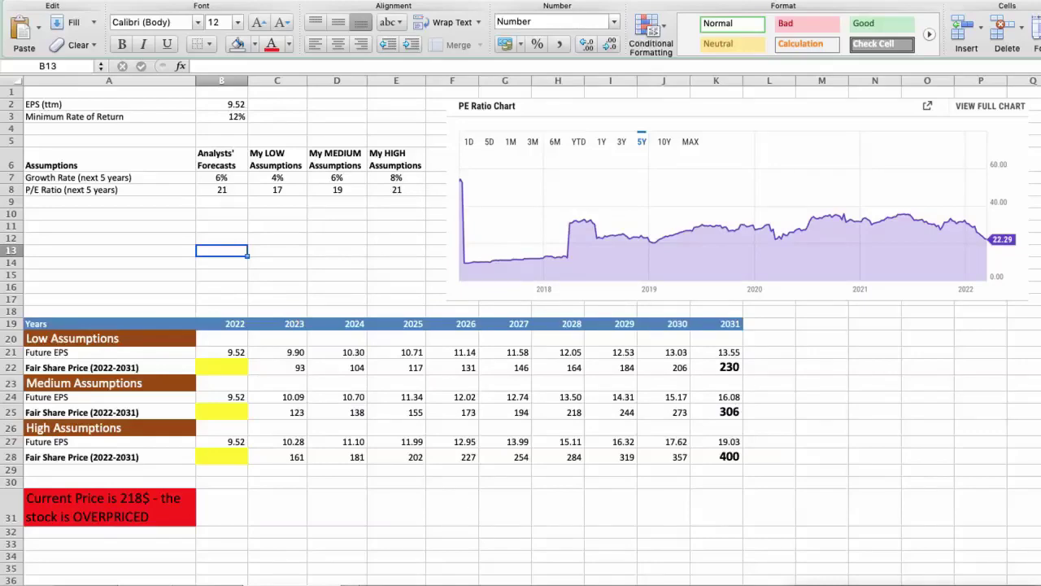
# On the P/E valuation sheet, examine the EPS, minimum rate of return, and the analysts' and low growth and P/E assumptions
pyautogui.click(216, 106)
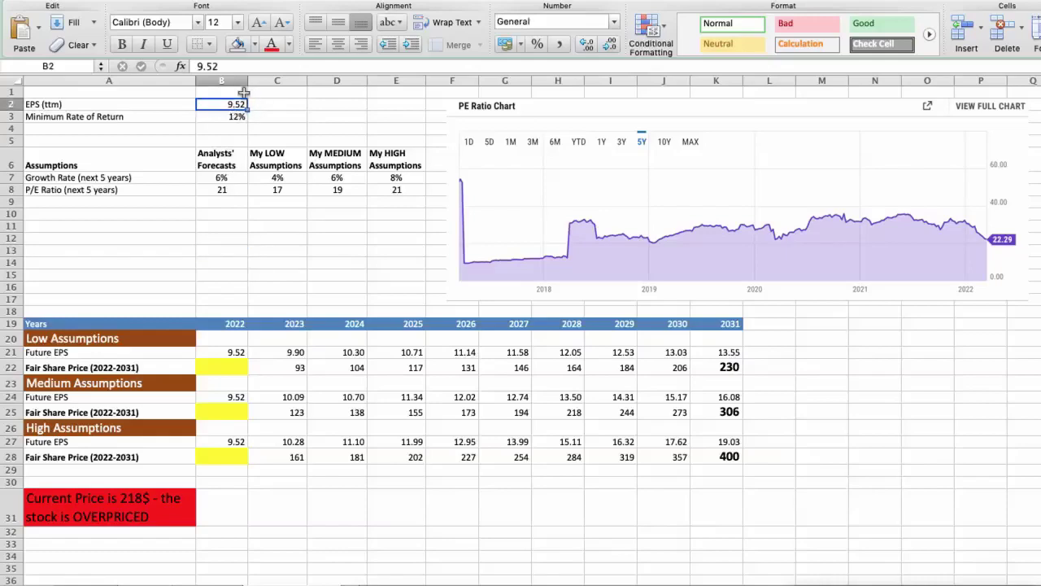
pyautogui.click(209, 117)
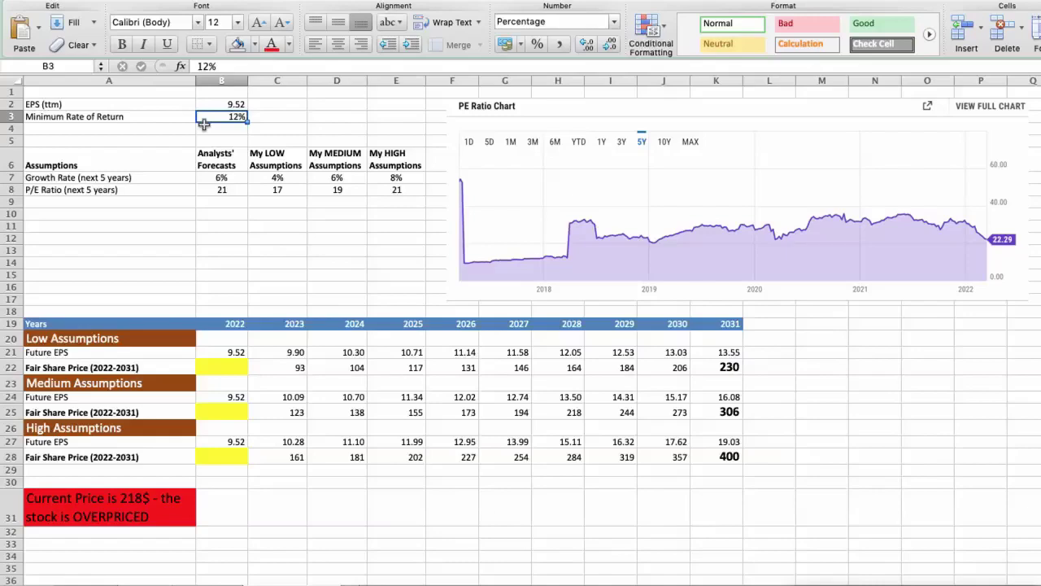
pyautogui.click(205, 176)
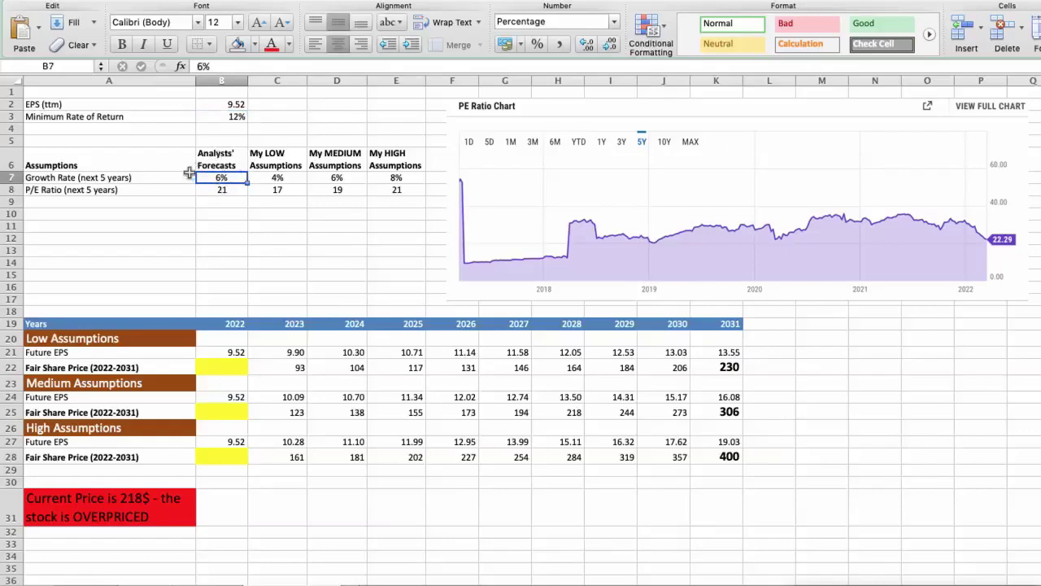
pyautogui.click(202, 191)
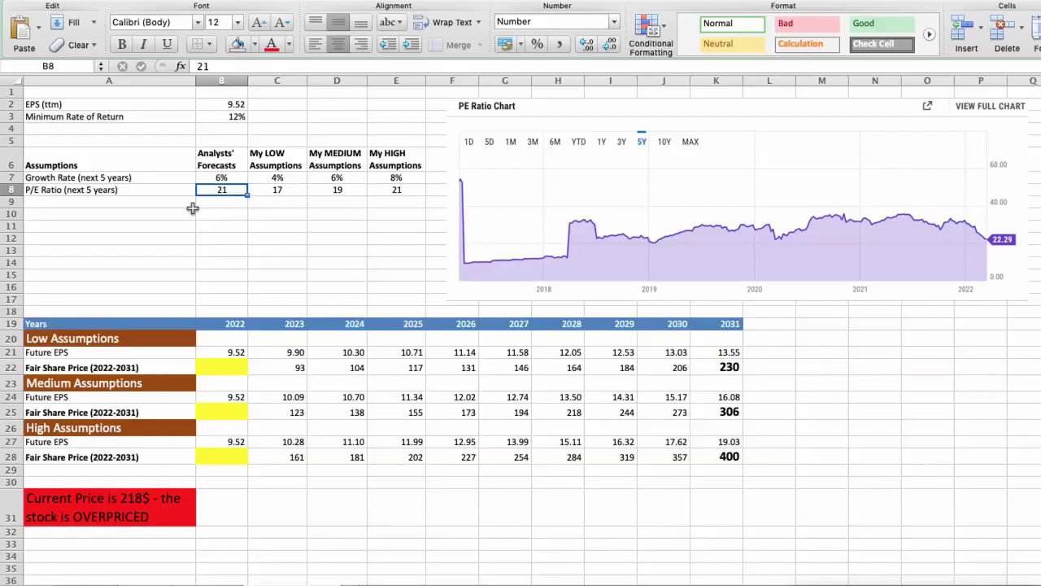
pyautogui.click(253, 178)
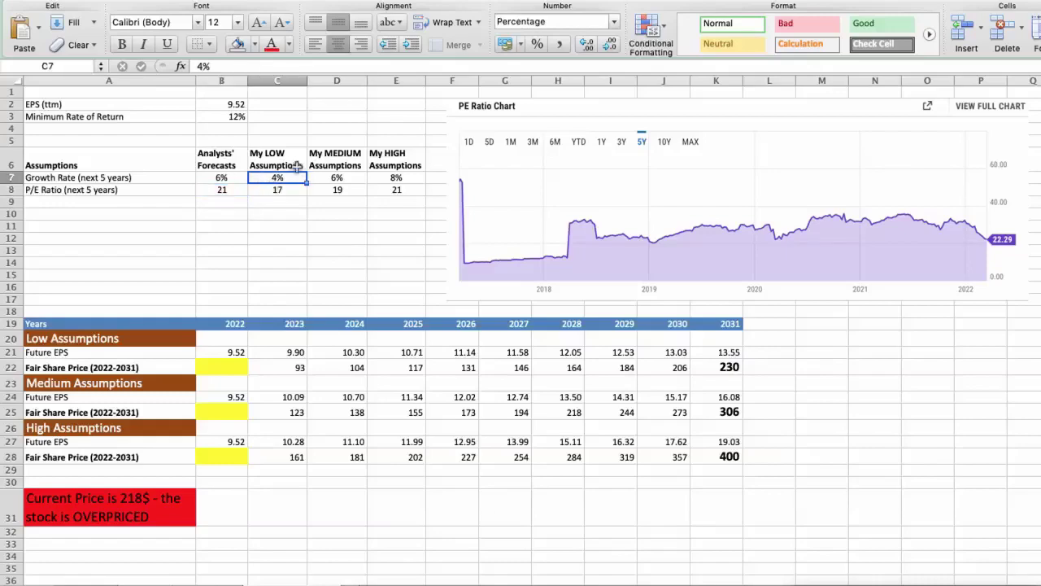
pyautogui.click(262, 190)
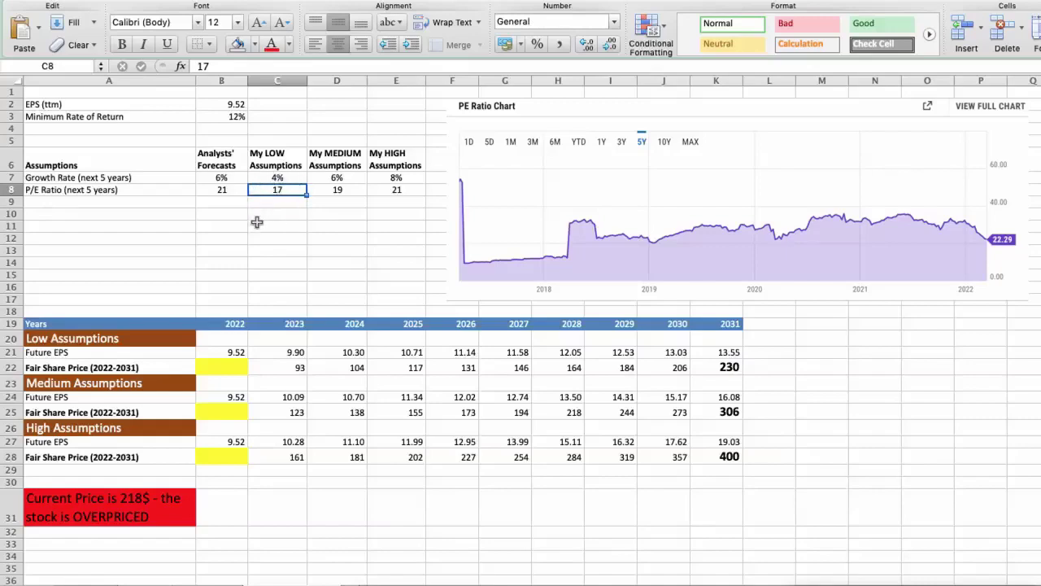
# Fill in the 2022 fair share prices for the low and medium assumptions with =C22/(1+B3) and =C25/(1+B3), reviewing the medium growth and P/E inputs
pyautogui.click(221, 367)
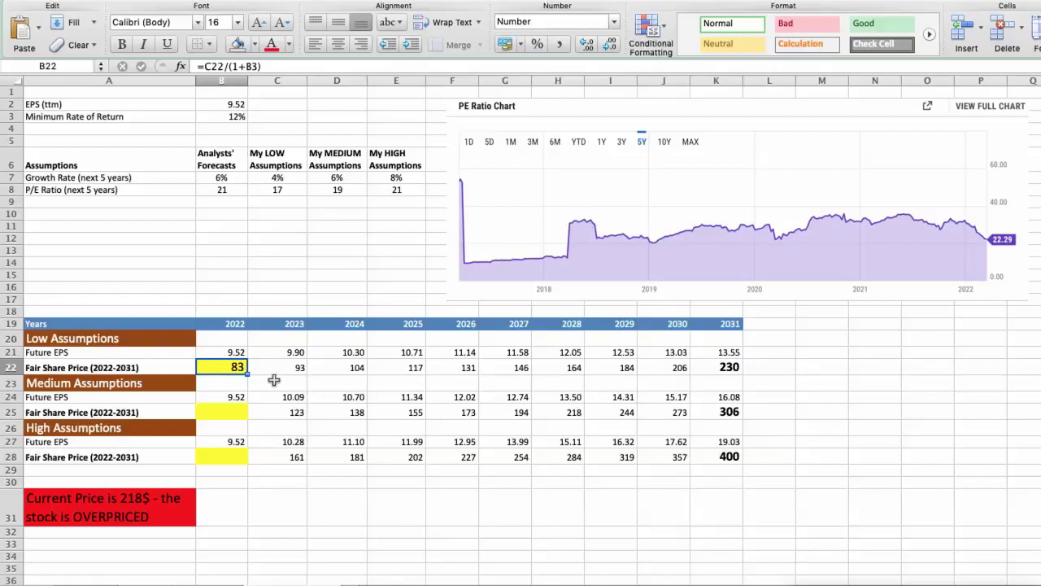
pyautogui.click(322, 179)
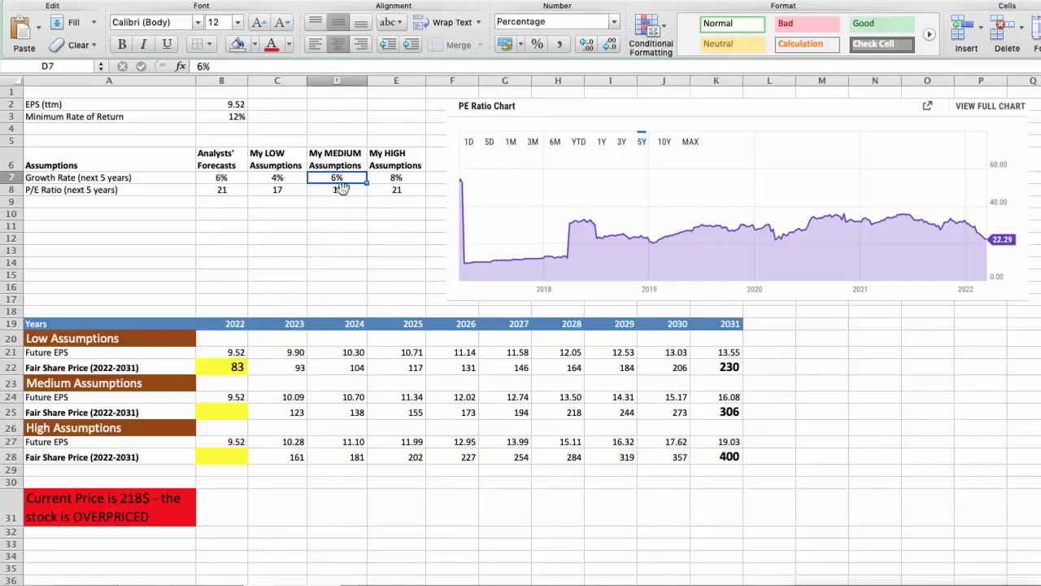
pyautogui.click(321, 188)
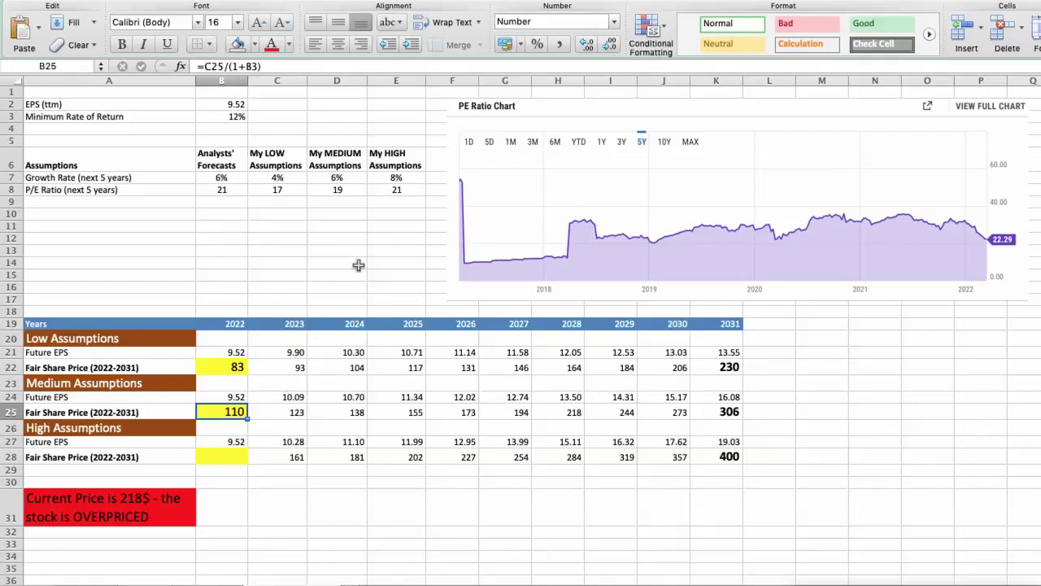
# Review the high growth rate and P/E assumptions and restore the 2022 fair share price under High Assumptions
pyautogui.click(382, 174)
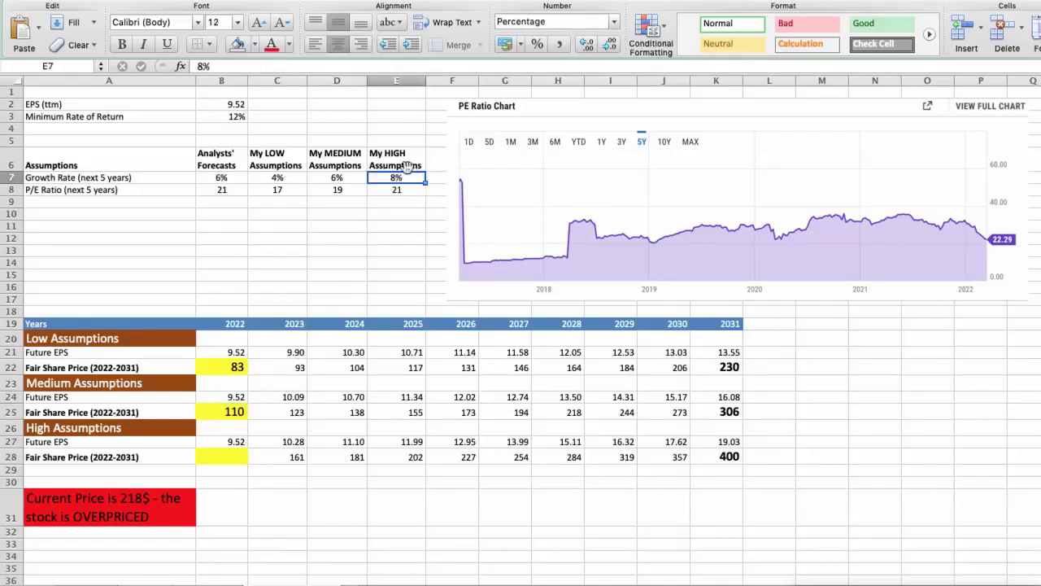
pyautogui.click(380, 189)
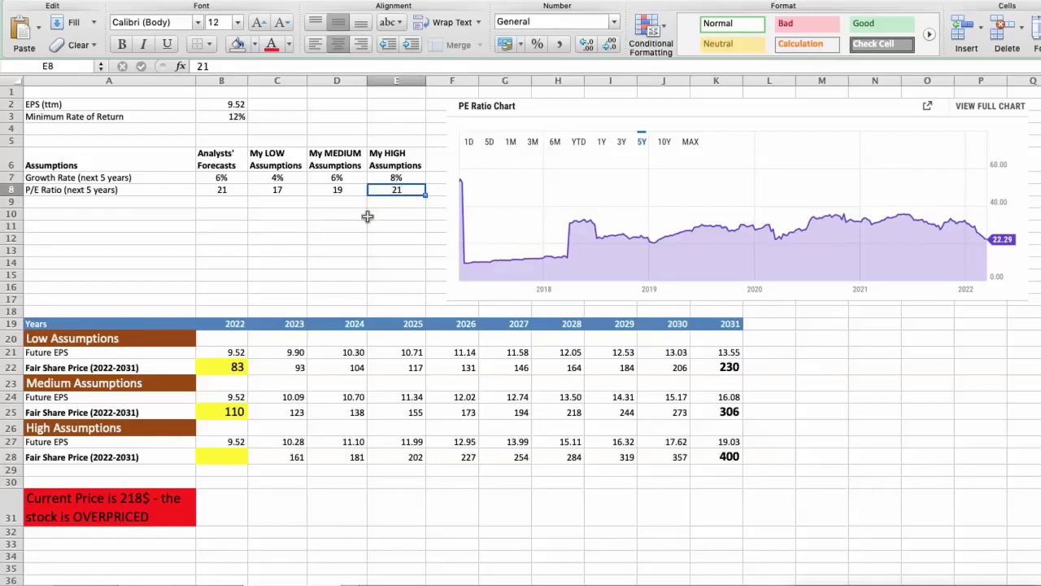
pyautogui.press('super+z')
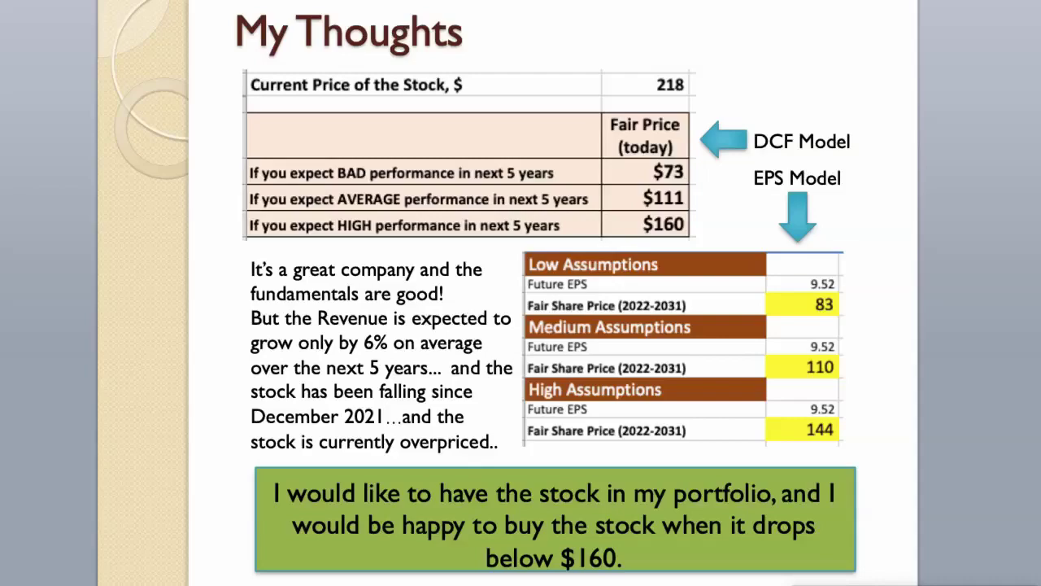
pyautogui.press('Left')
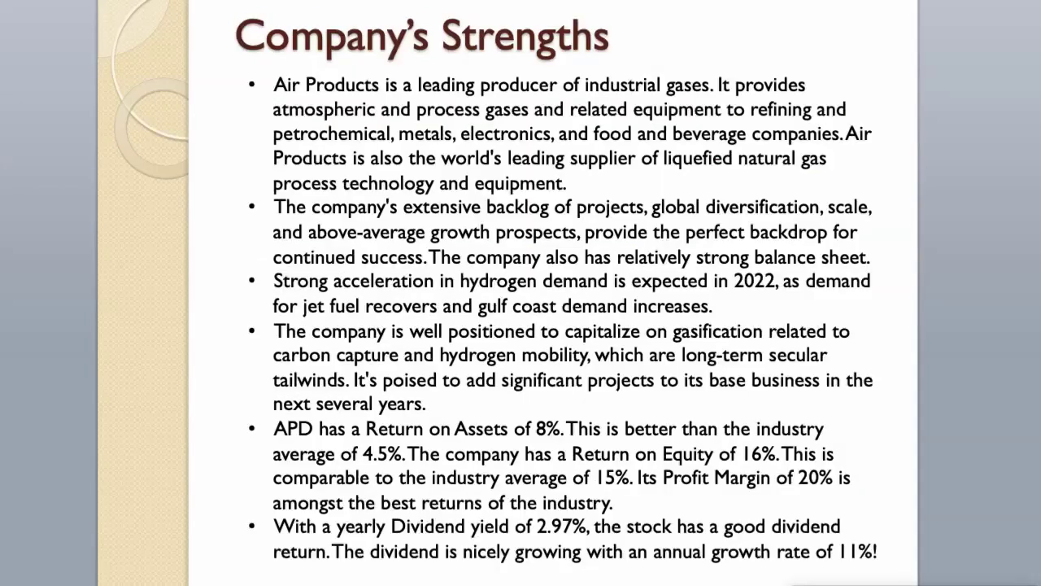